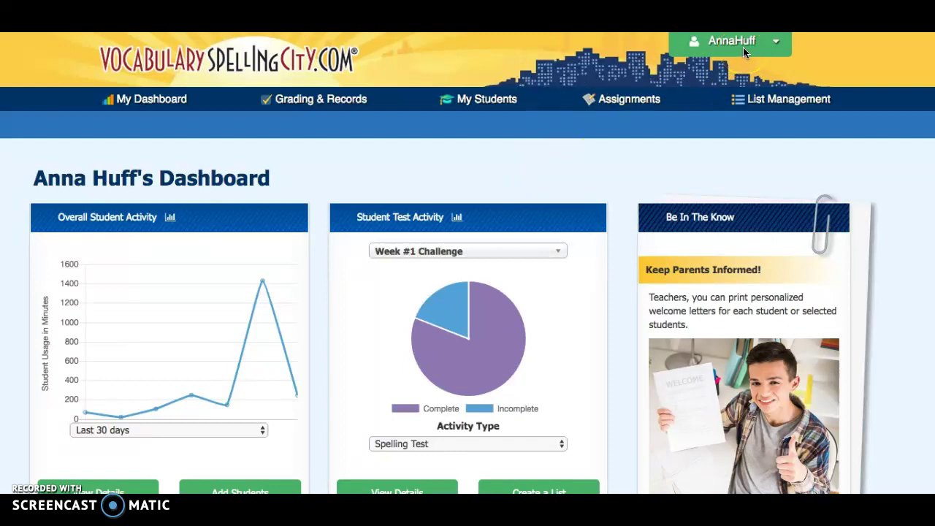
Step: Open List Management and expand the Regular list group
click(777, 105)
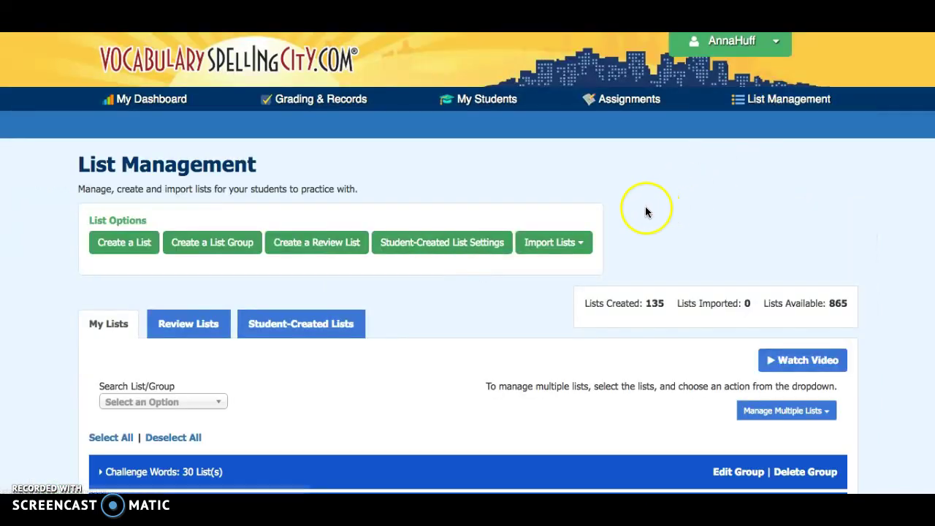
scroll(655, 242, down, 3)
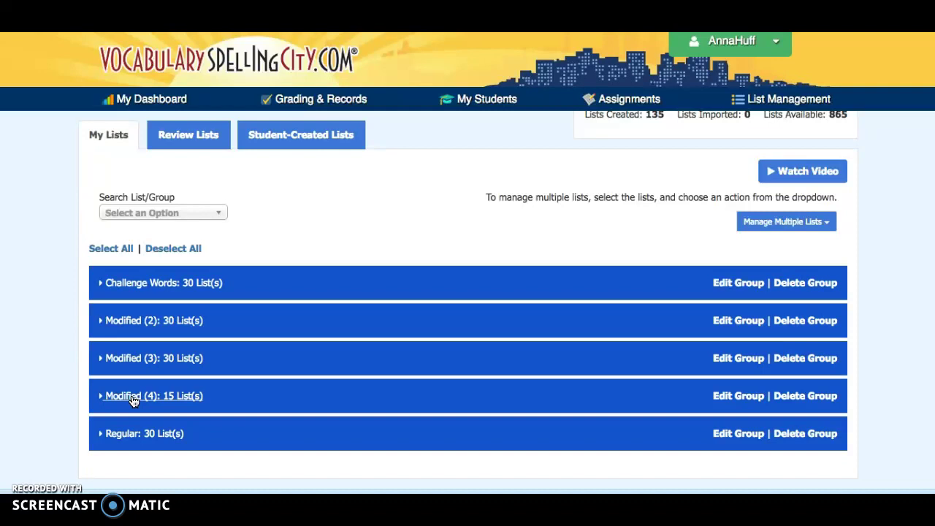
click(137, 364)
click(141, 320)
click(144, 293)
click(102, 435)
Step: Set the Regular group's Week #3 list visibility to Some, giving access only to the unnumbered 2017-2018 class
scroll(102, 438, down, 6)
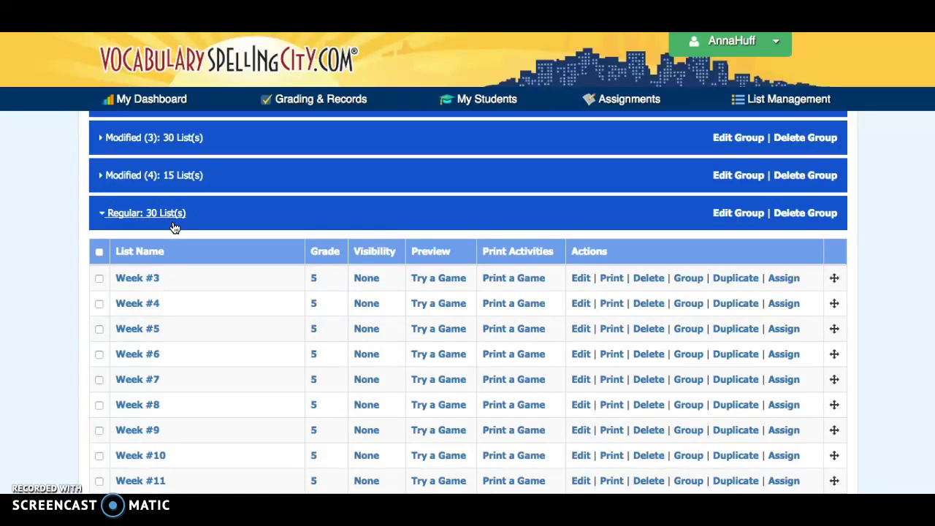
scroll(174, 228, down, 4)
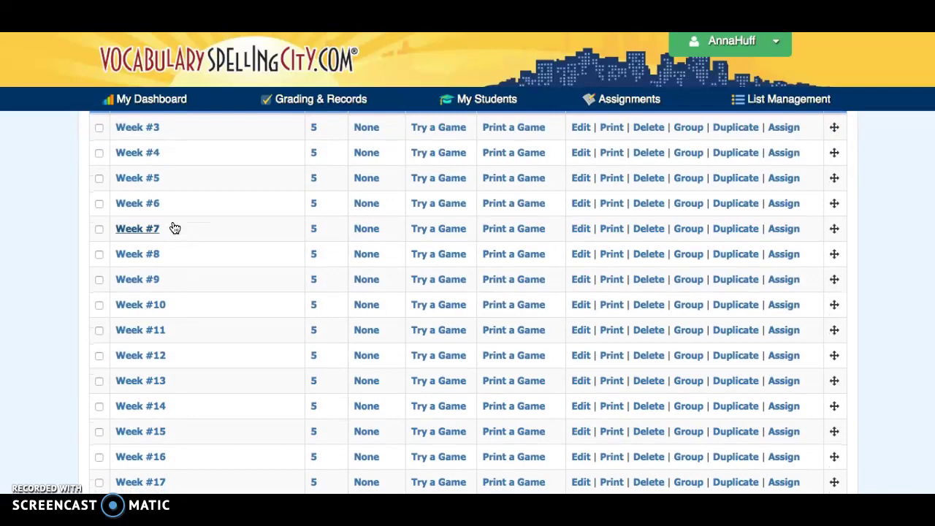
scroll(175, 228, up, 1)
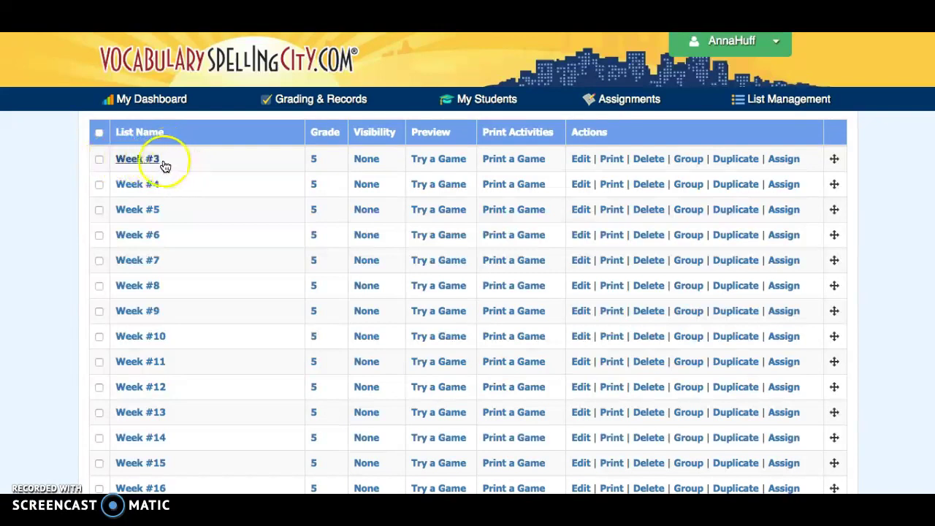
click(371, 166)
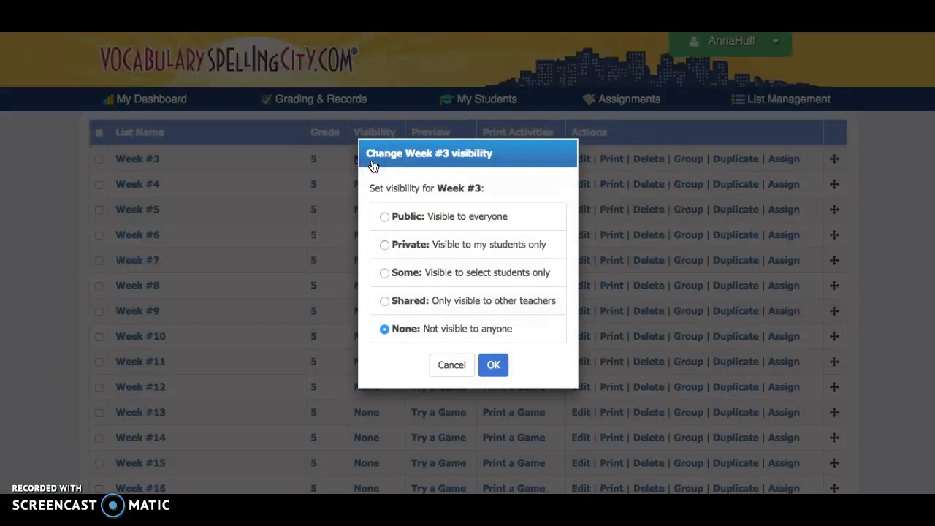
click(373, 279)
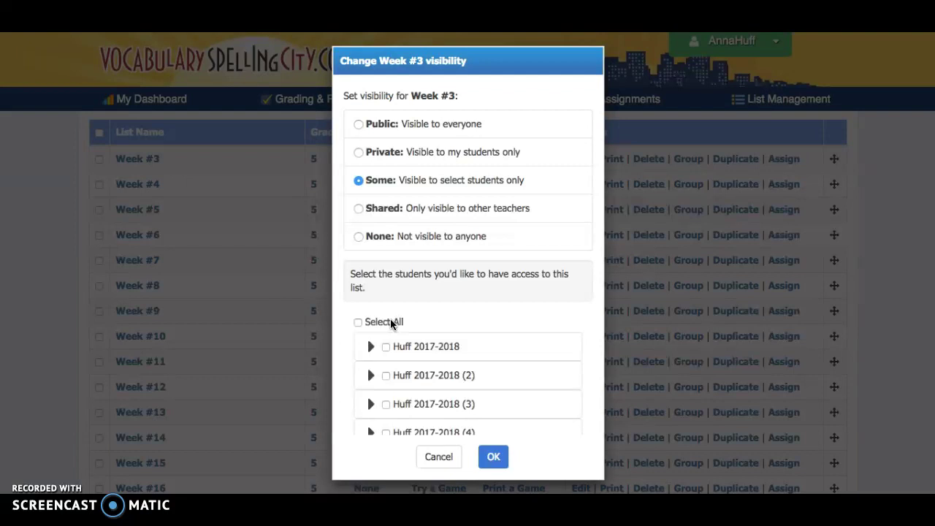
click(385, 346)
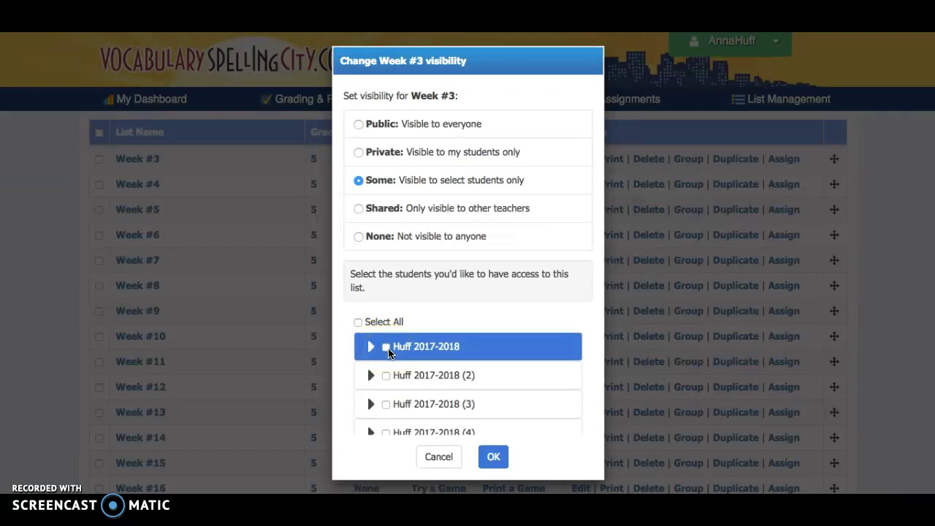
click(388, 353)
click(473, 356)
click(386, 347)
click(507, 459)
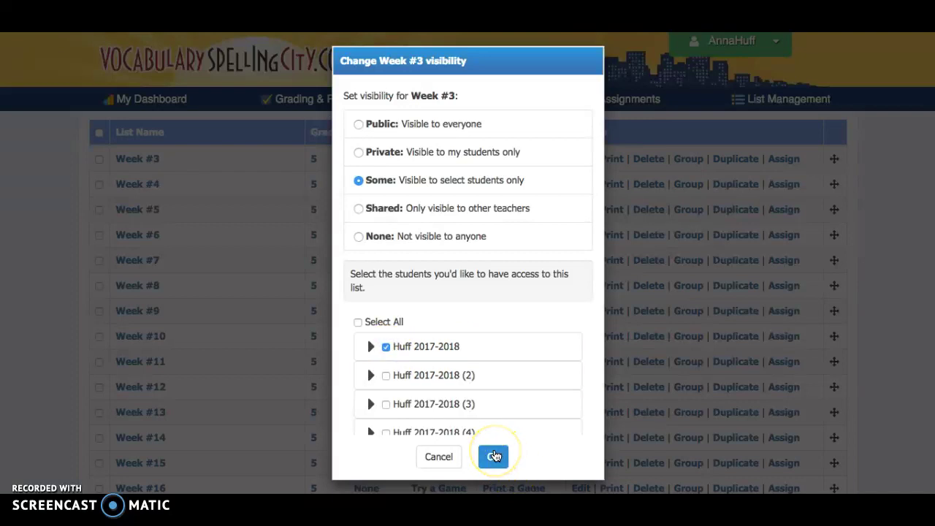
click(495, 457)
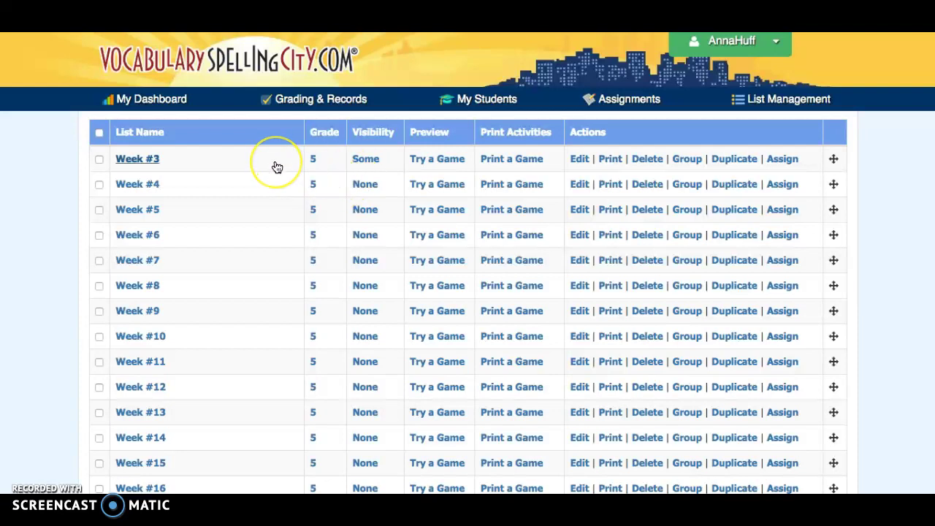
Step: Set the Regular group's Week #2 list visibility to None
scroll(276, 168, down, 1)
scroll(277, 167, down, 5)
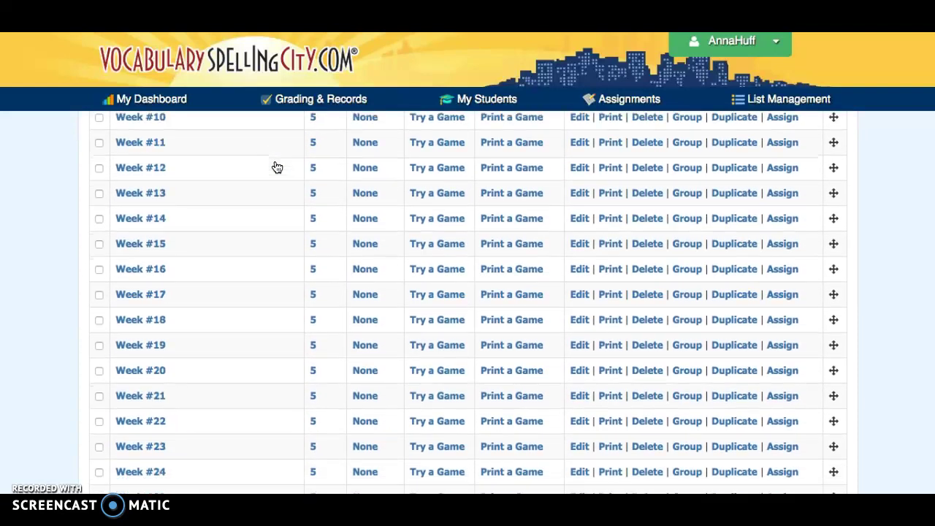
scroll(277, 167, down, 5)
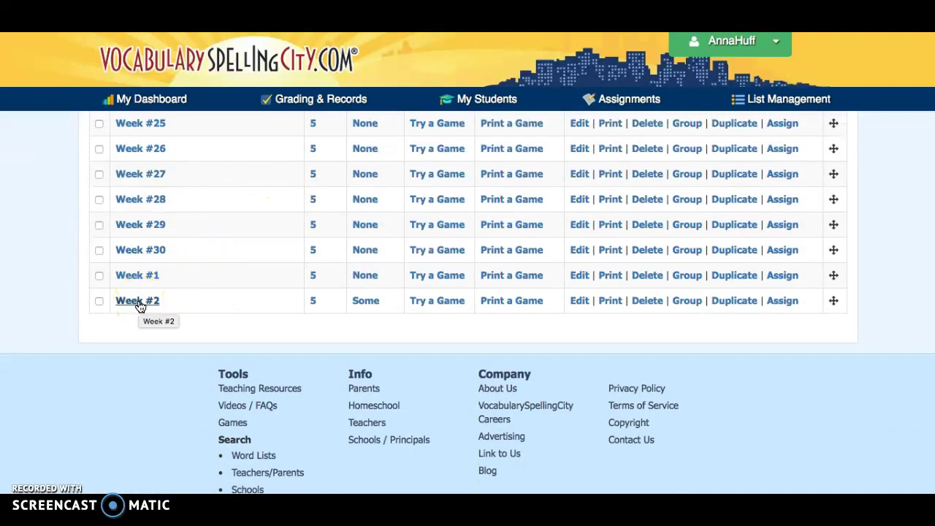
click(372, 301)
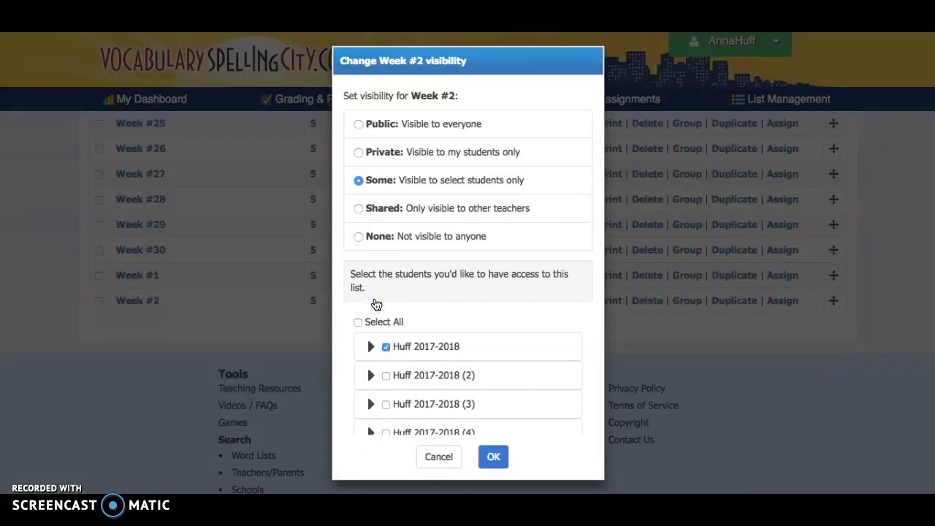
click(359, 241)
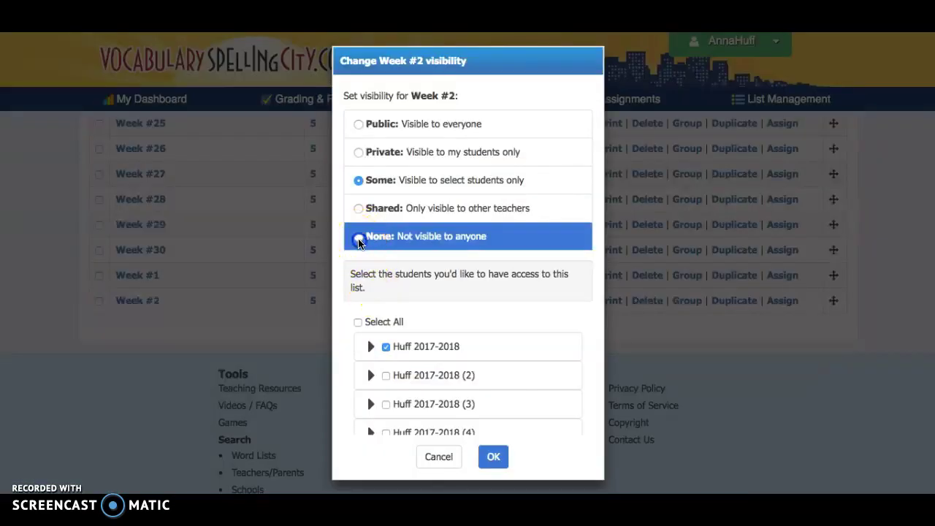
click(495, 367)
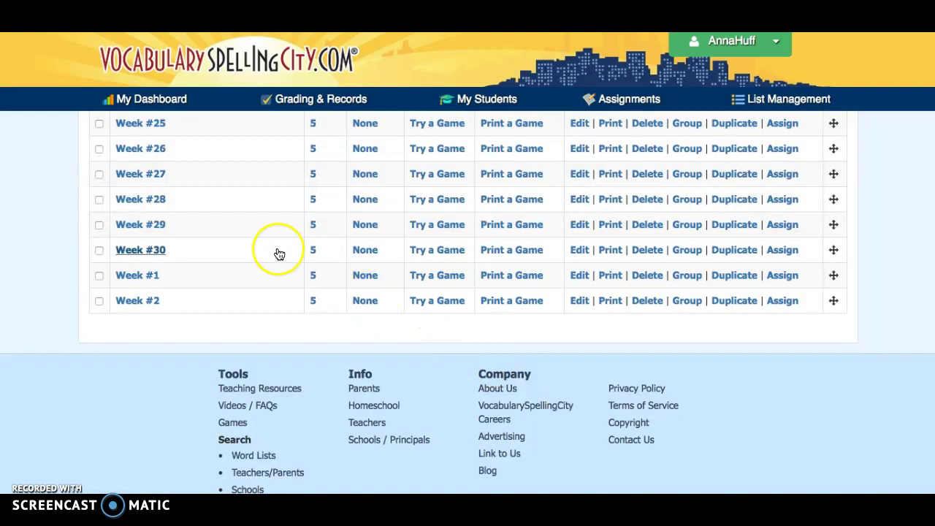
Step: Collapse the Regular list group and expand the Modified (2) group
scroll(279, 253, up, 10)
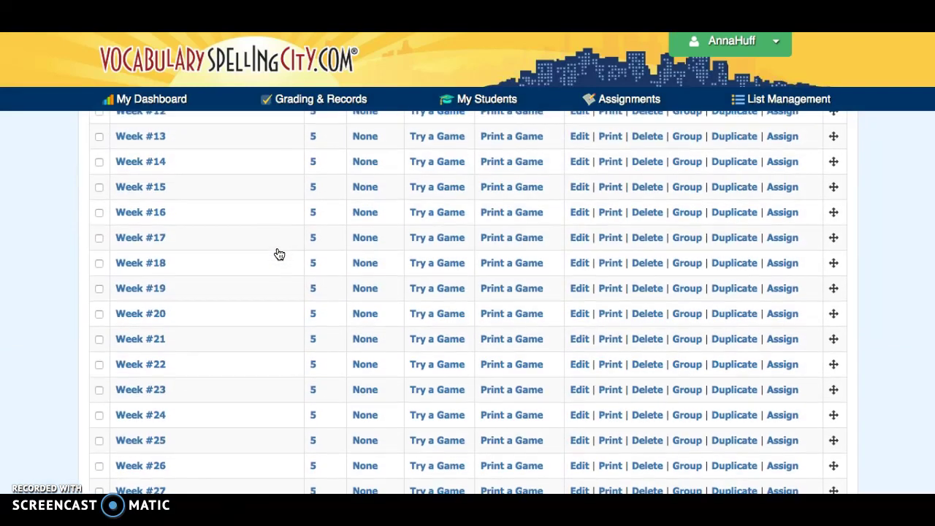
scroll(279, 253, up, 8)
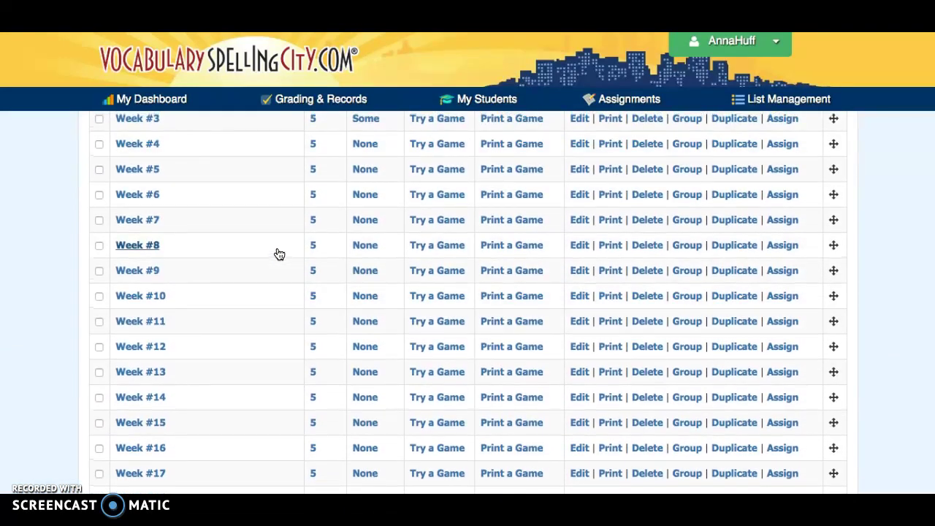
scroll(276, 256, up, 1)
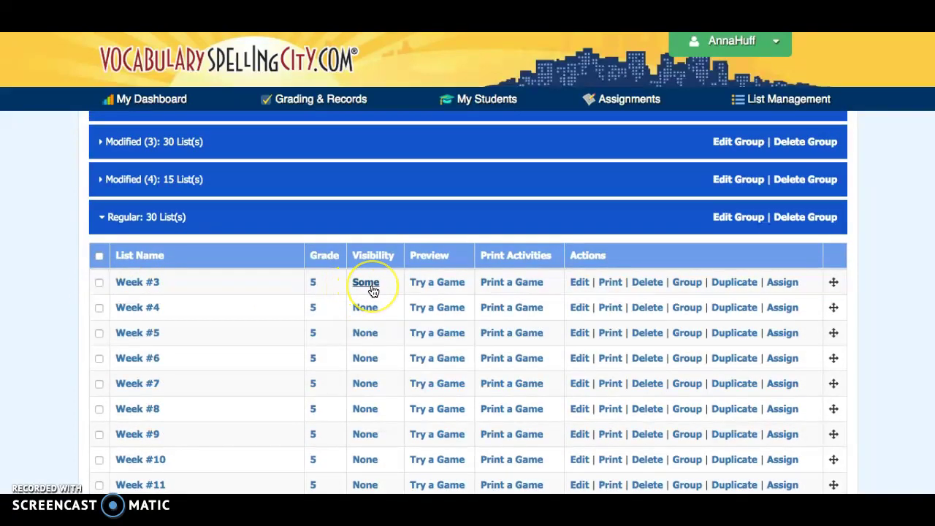
click(105, 218)
scroll(117, 184, up, 2)
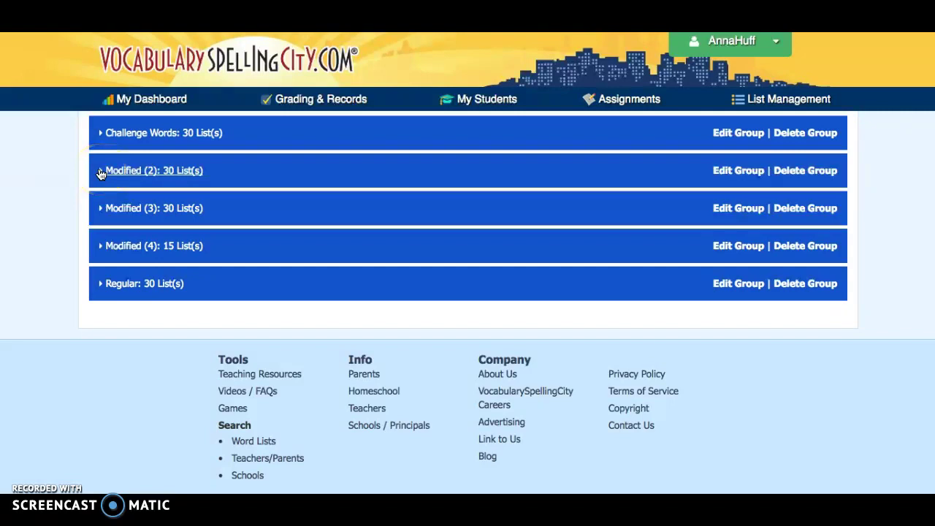
click(101, 173)
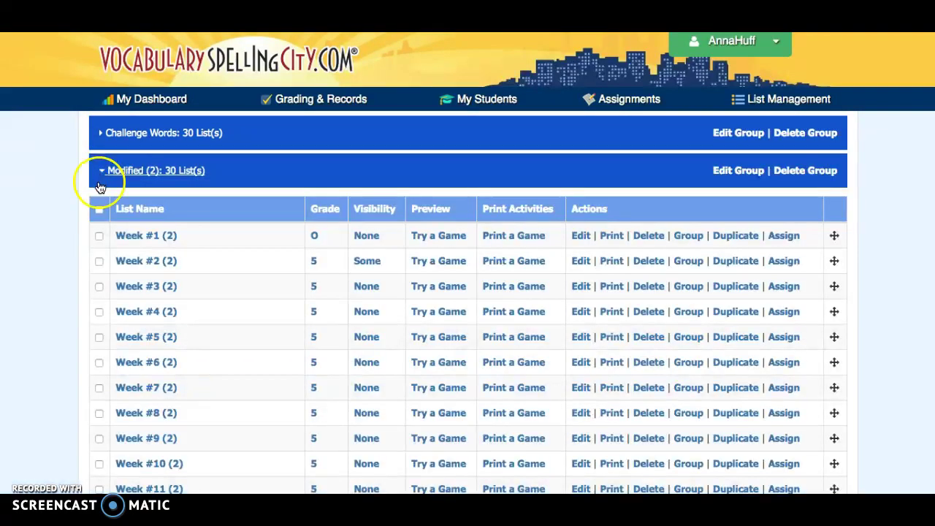
click(93, 206)
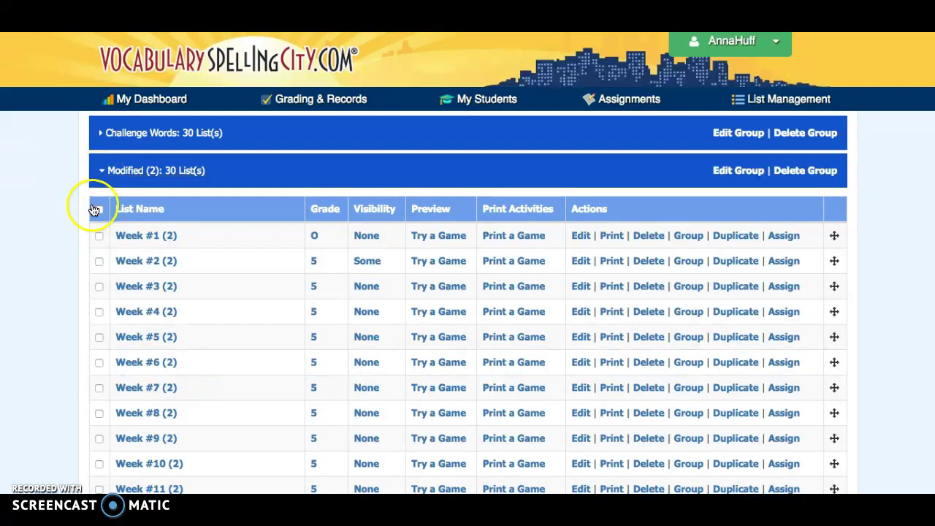
Step: Set the Week #3 (2) list visibility to Some, giving access only to the 2017-2018 (2) class
click(368, 290)
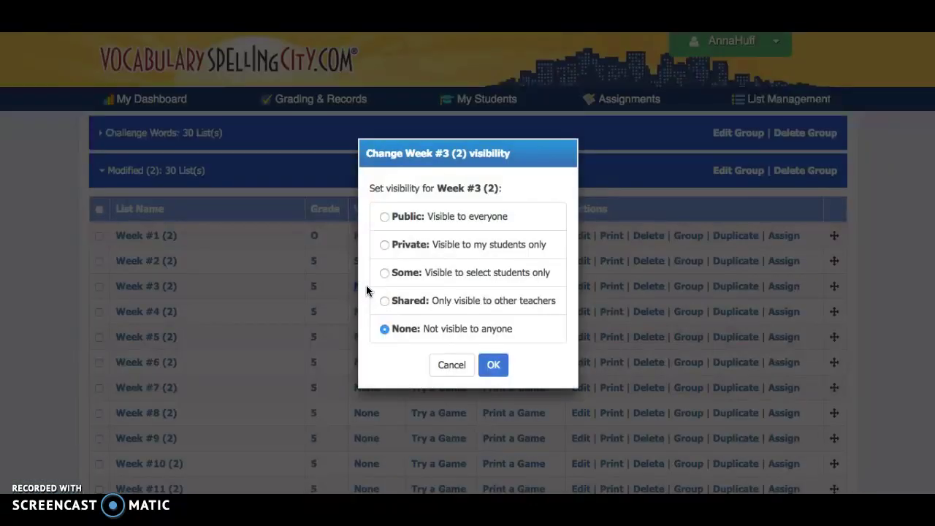
click(386, 274)
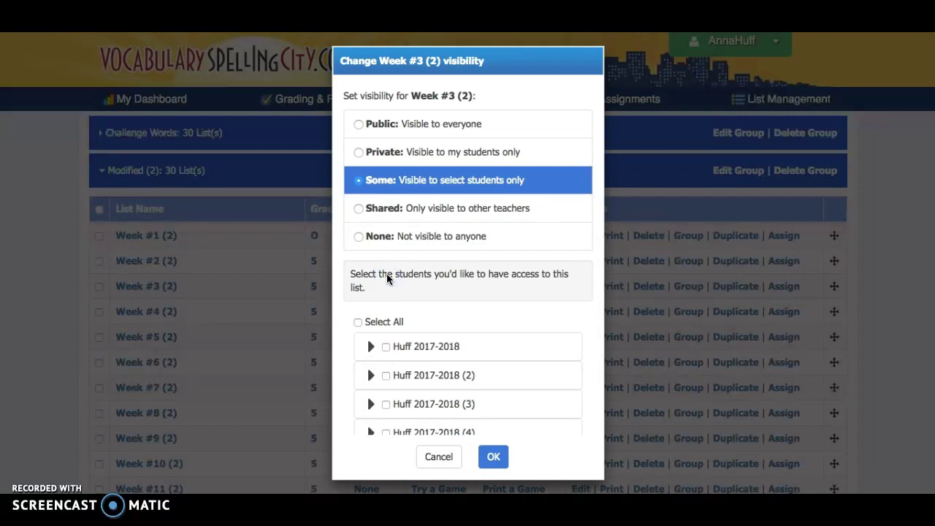
click(386, 376)
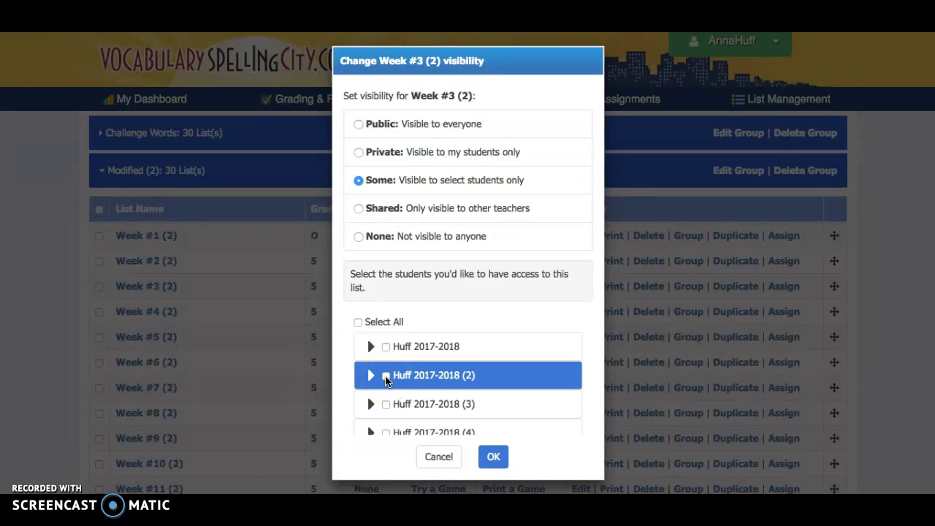
click(386, 377)
click(486, 457)
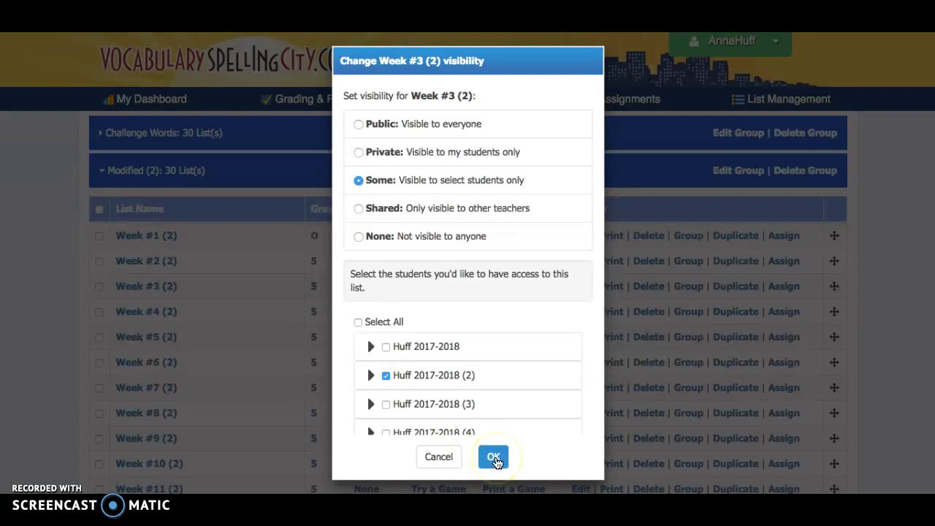
click(494, 458)
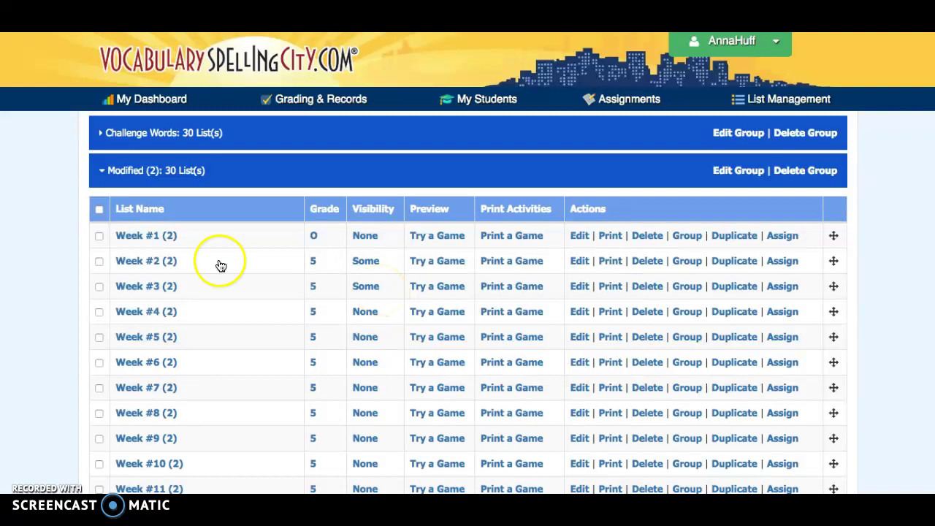
Step: In the Modified (3) group, set the Week #3 (3) list visibility to Some for the 2017-2018 (3) class only
click(103, 172)
click(102, 210)
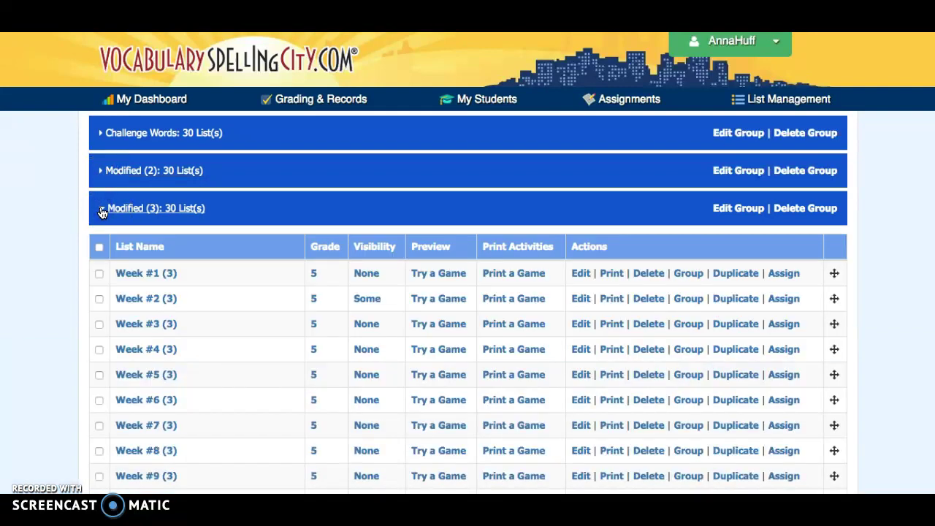
click(367, 326)
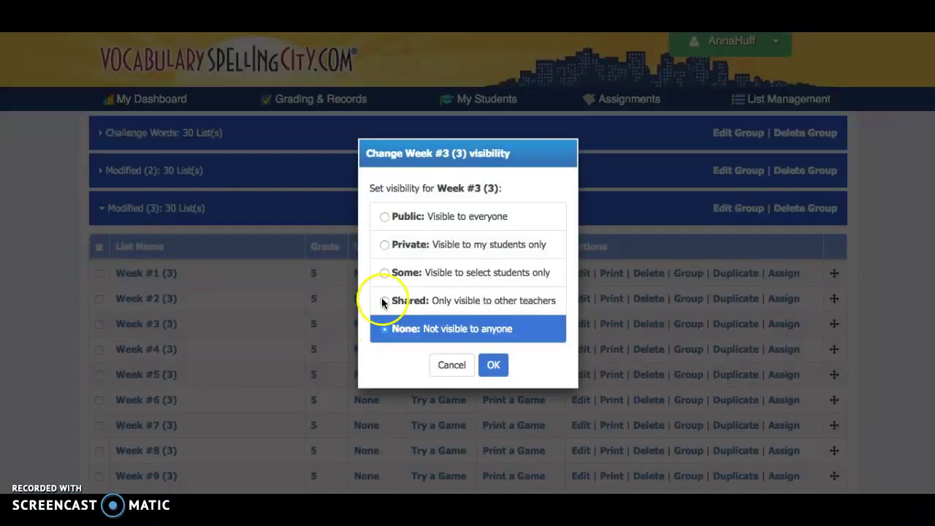
click(385, 273)
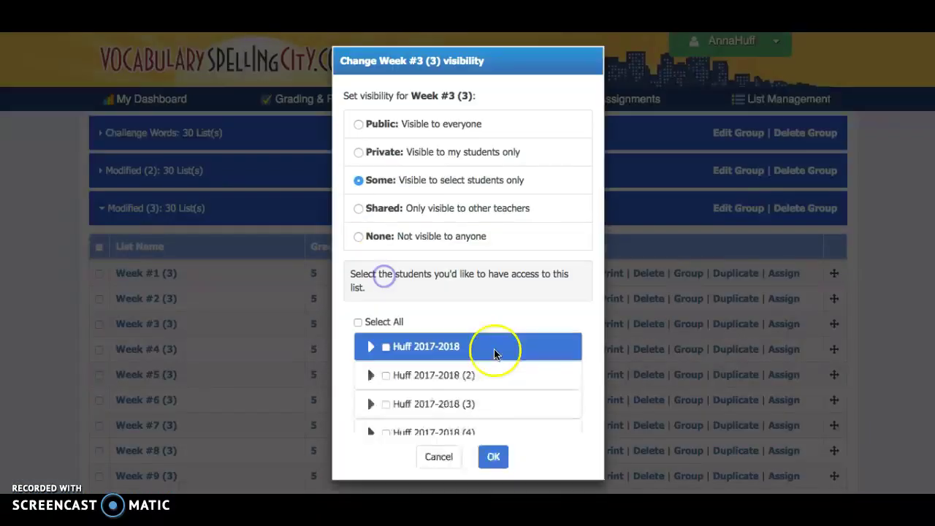
click(386, 405)
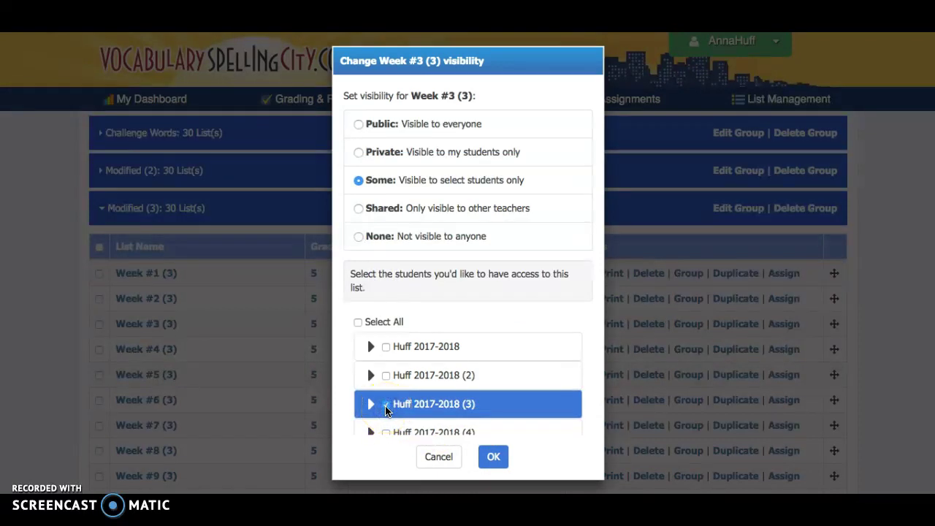
click(495, 459)
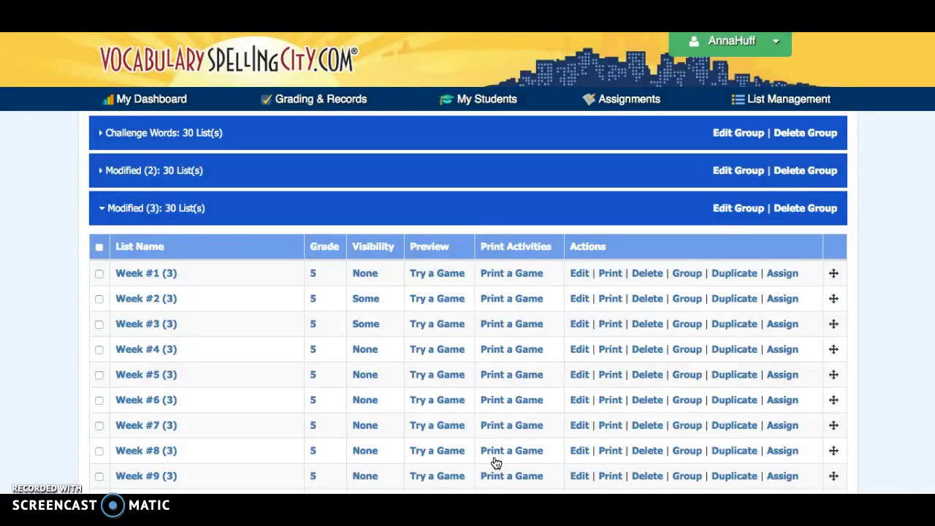
Step: Collapse the Modified (3) group and check the weekly lists in the Modified (4) group
click(103, 209)
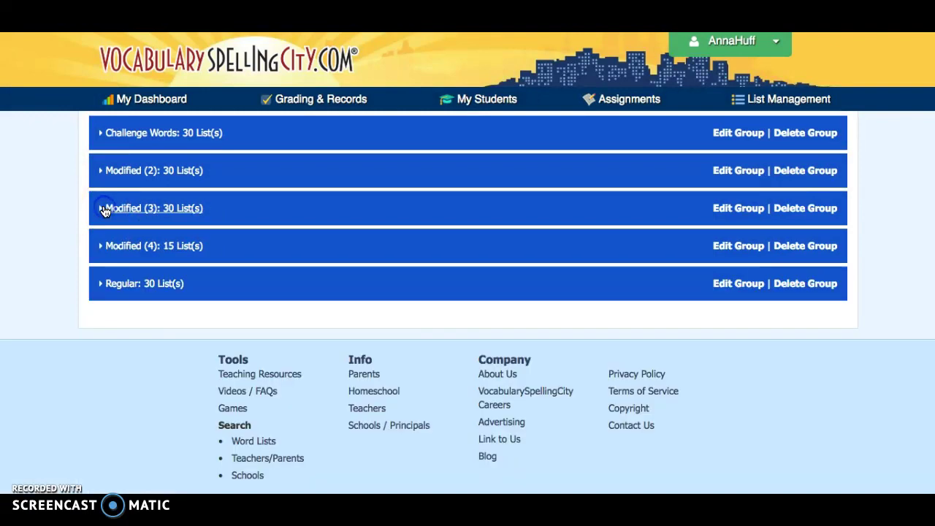
click(100, 246)
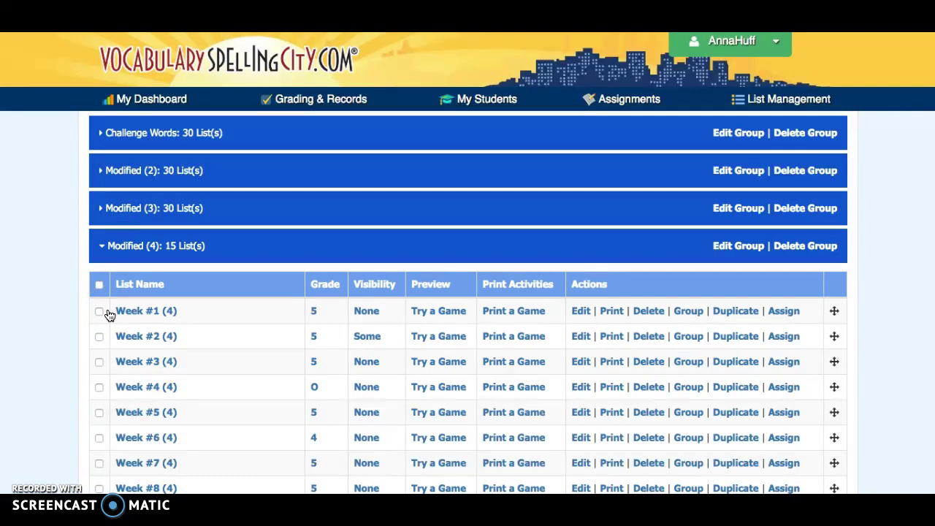
click(103, 247)
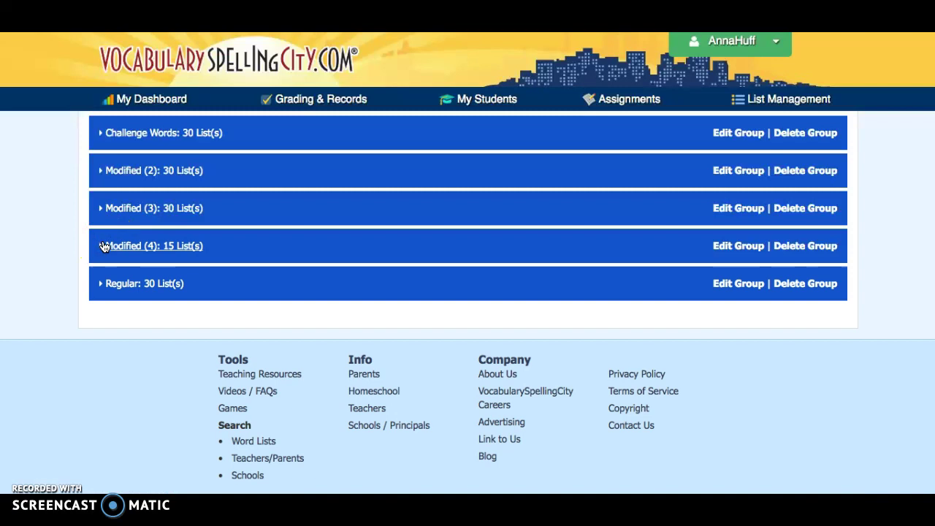
Step: In the Challenge Words group, set Week #3 Challenge visibility to Some for the 2017-2018, 2017-2018 (2) and 2017-2018 (3) classes
click(103, 133)
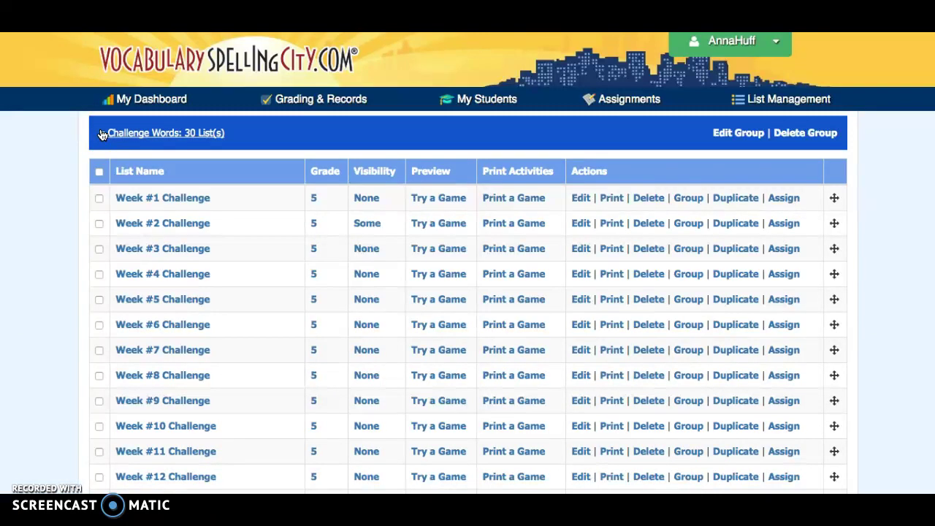
click(375, 253)
click(383, 271)
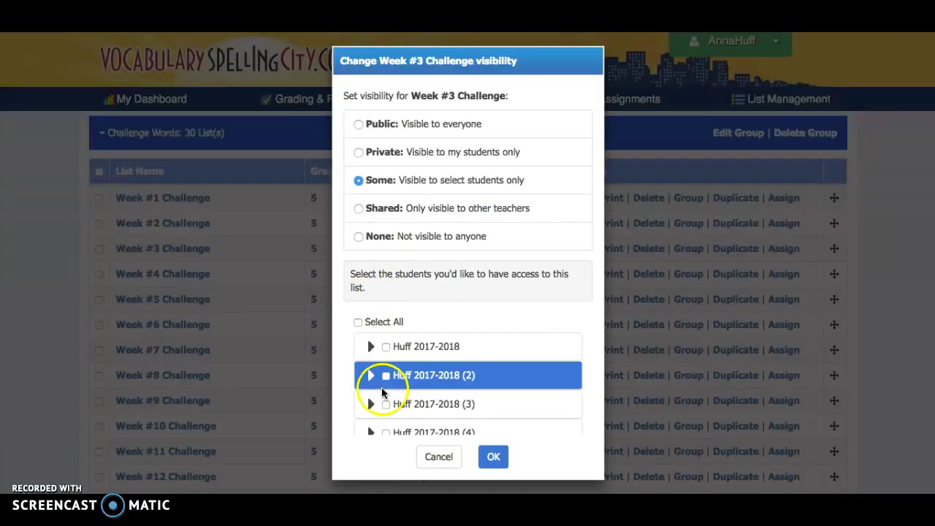
scroll(380, 395, down, 1)
scroll(374, 350, up, 1)
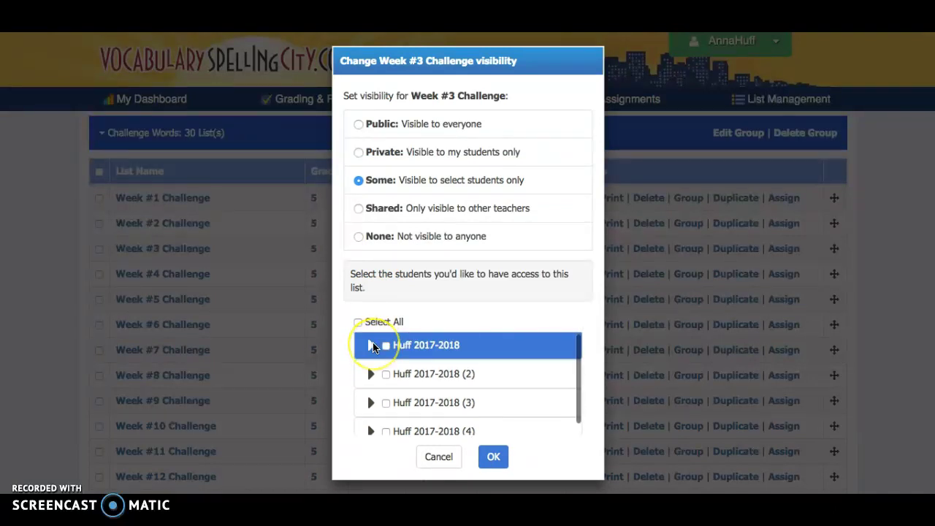
click(388, 350)
click(386, 376)
click(386, 404)
scroll(385, 404, down, 1)
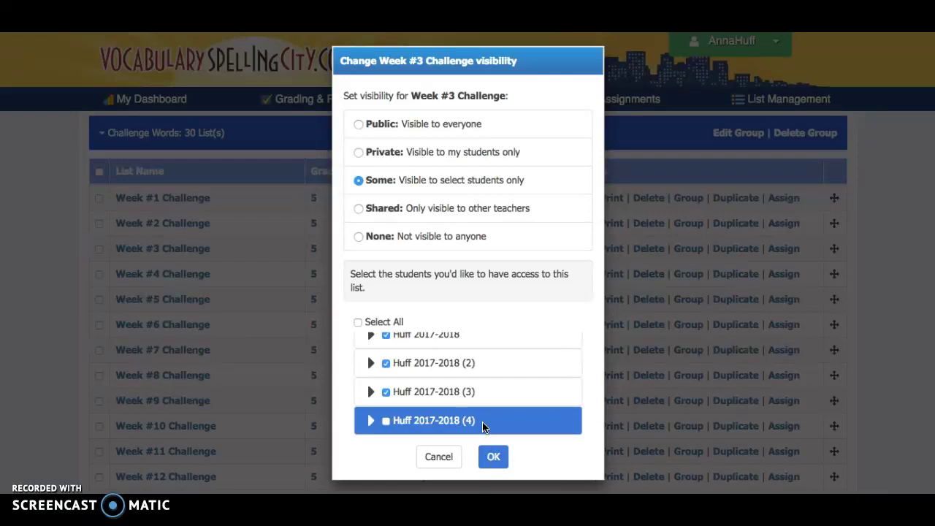
click(494, 456)
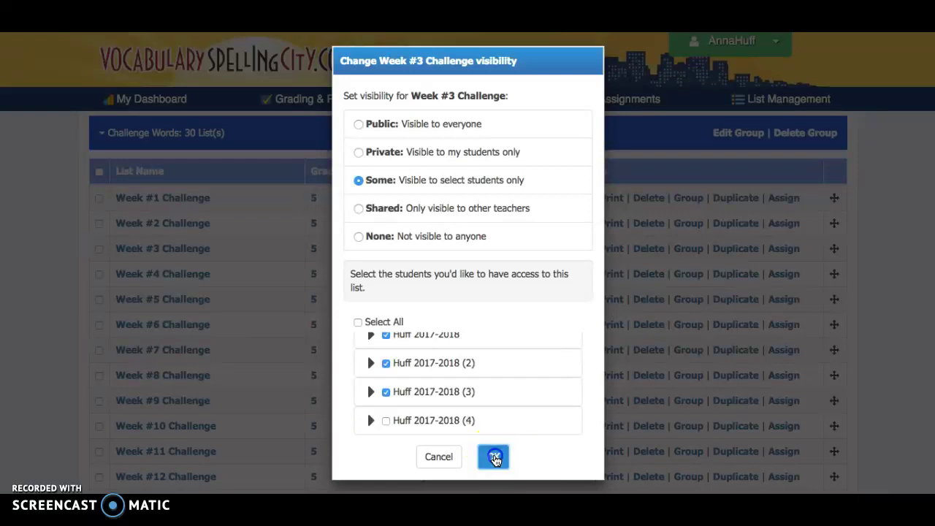